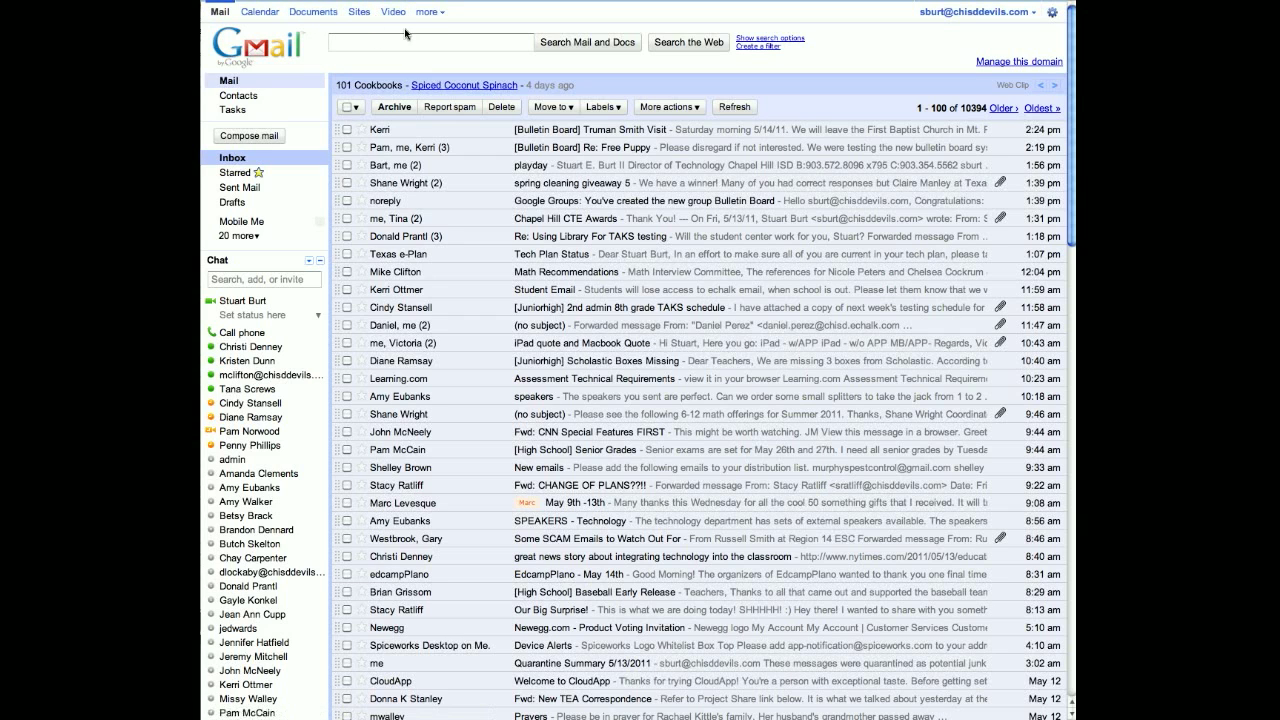
Step: Go from Gmail to Google Groups, show My groups as a grid, and open Bulletin Board
left_click(433, 17)
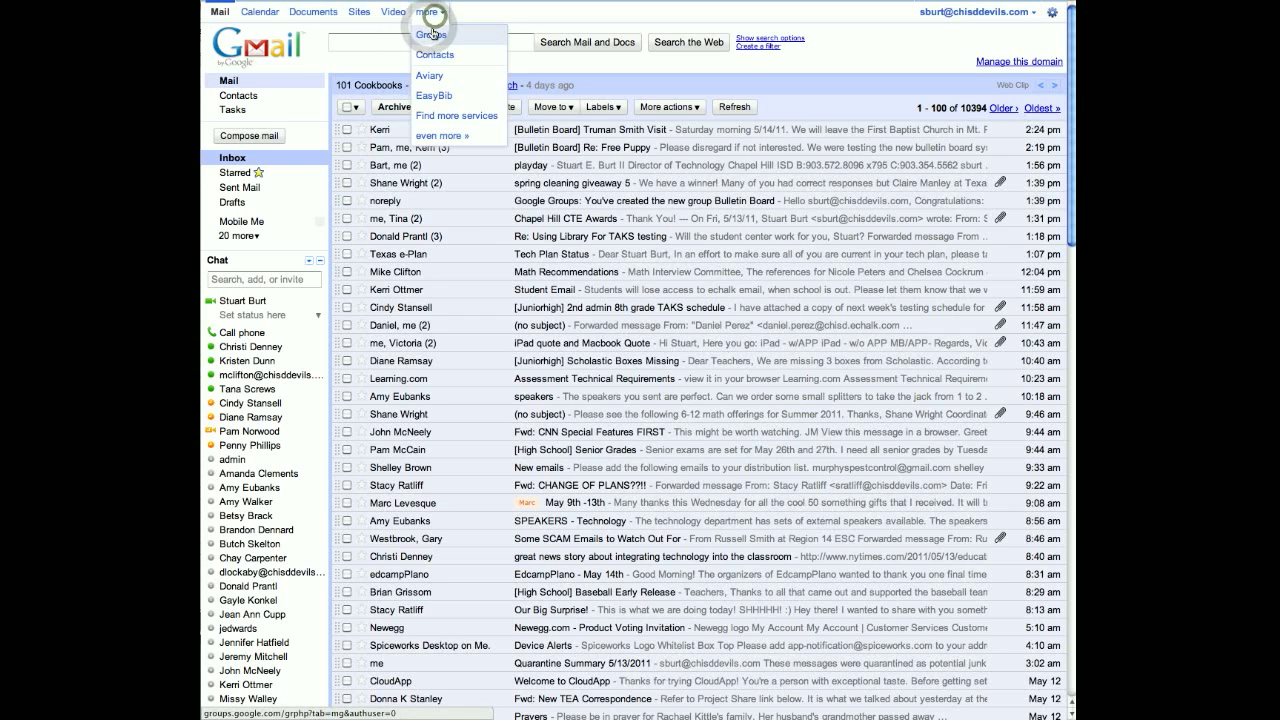
left_click(432, 40)
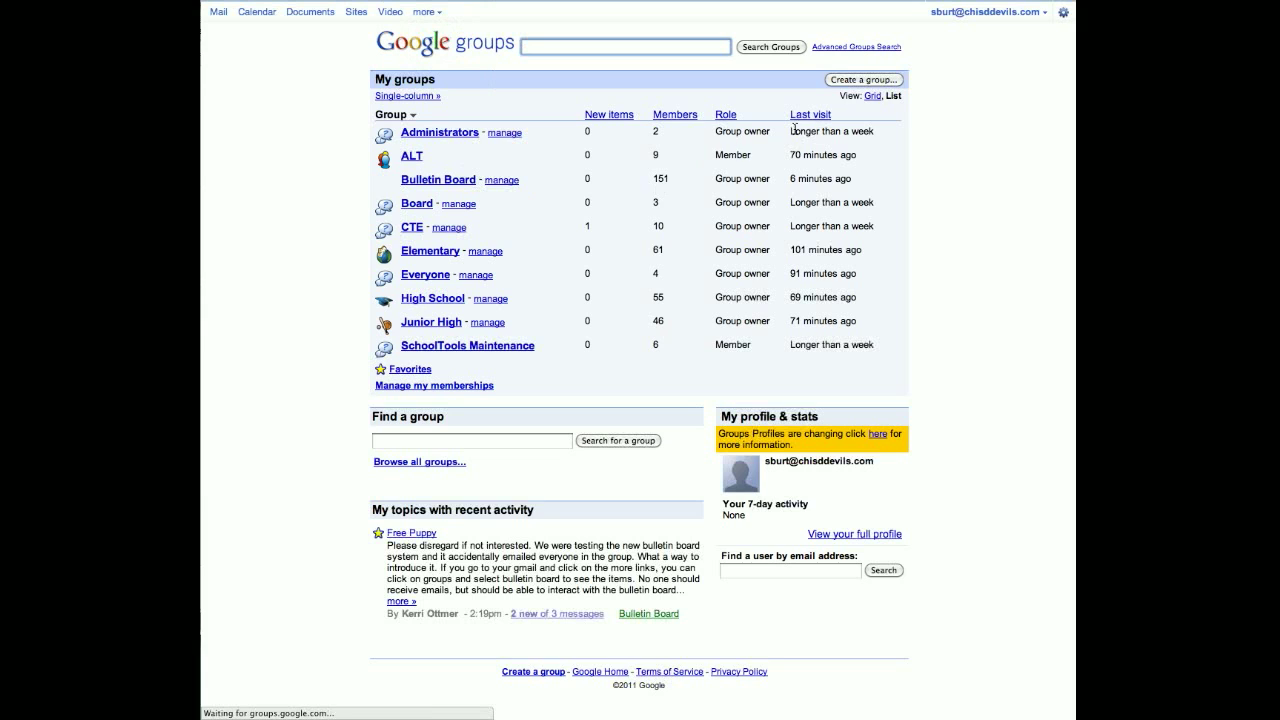
left_click(874, 96)
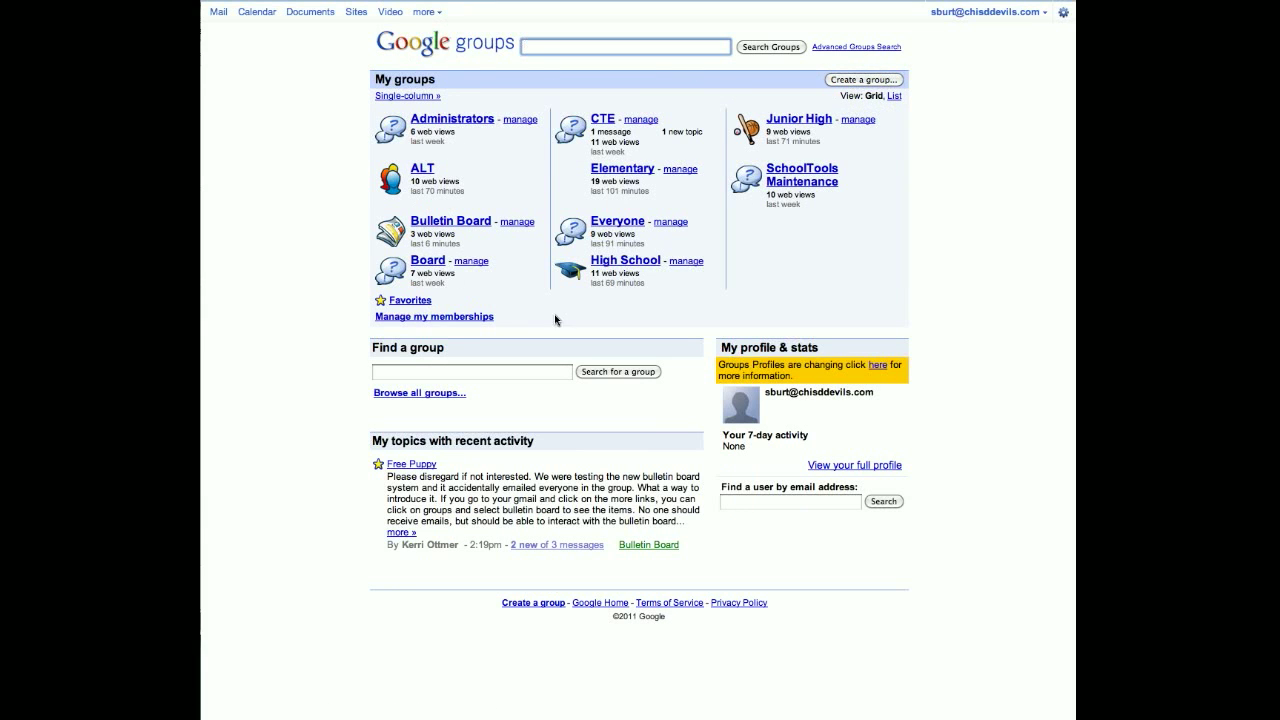
left_click(425, 222)
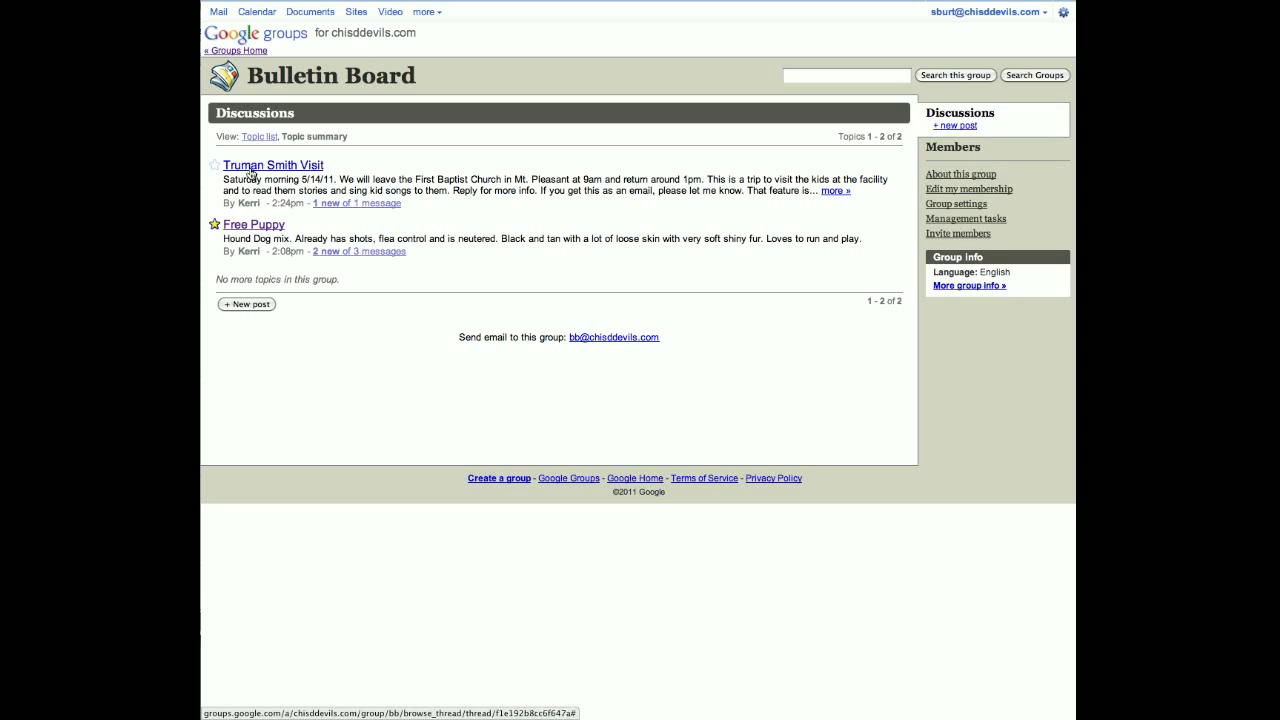
left_click(245, 165)
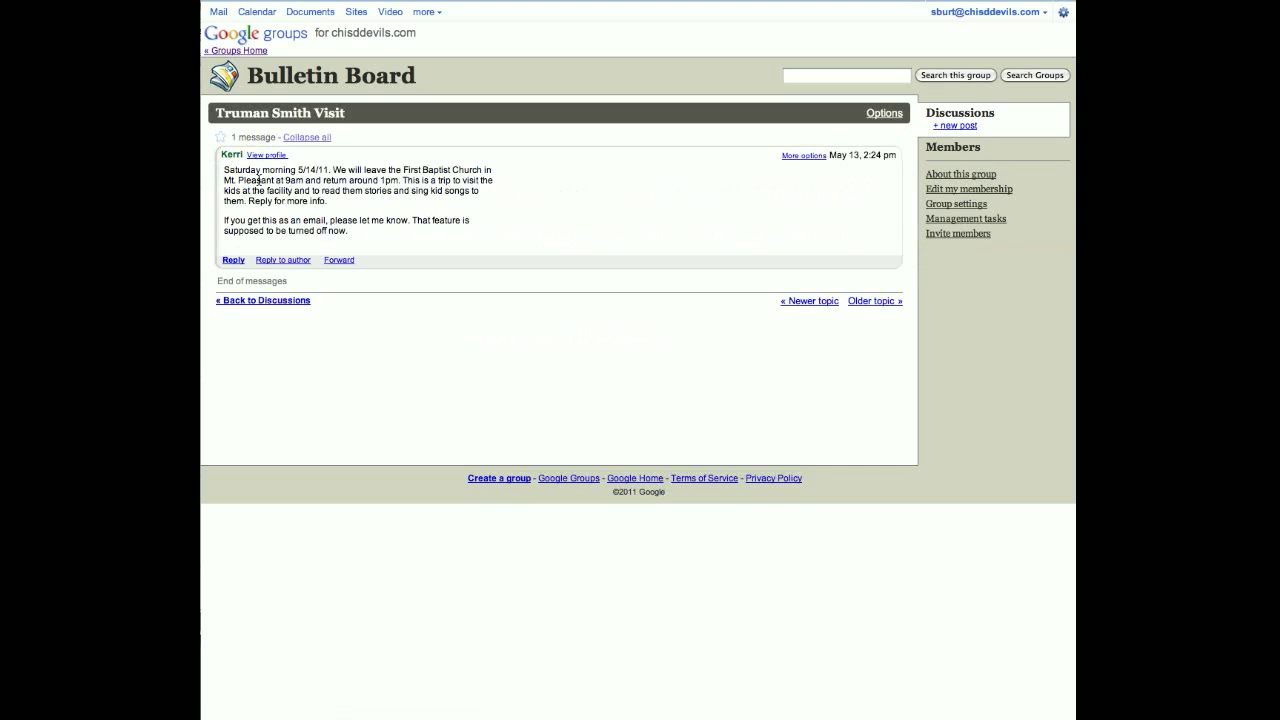
left_click(233, 260)
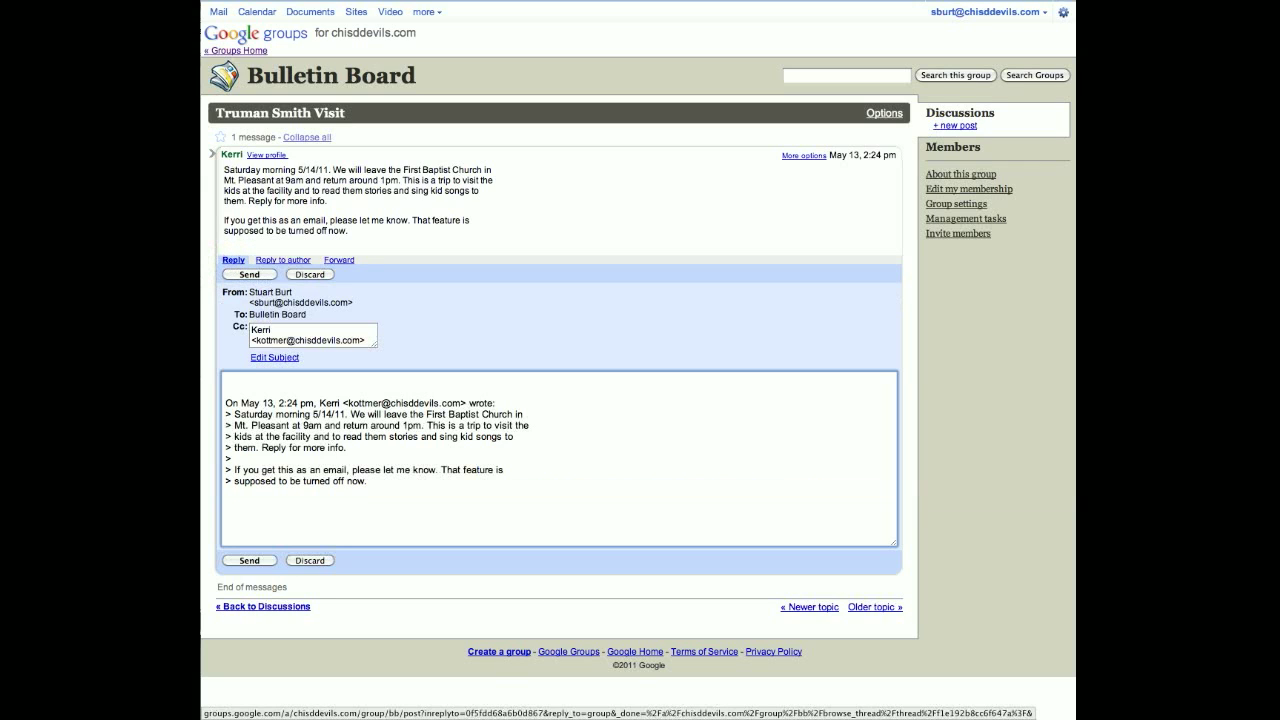
type("Can I bring my don")
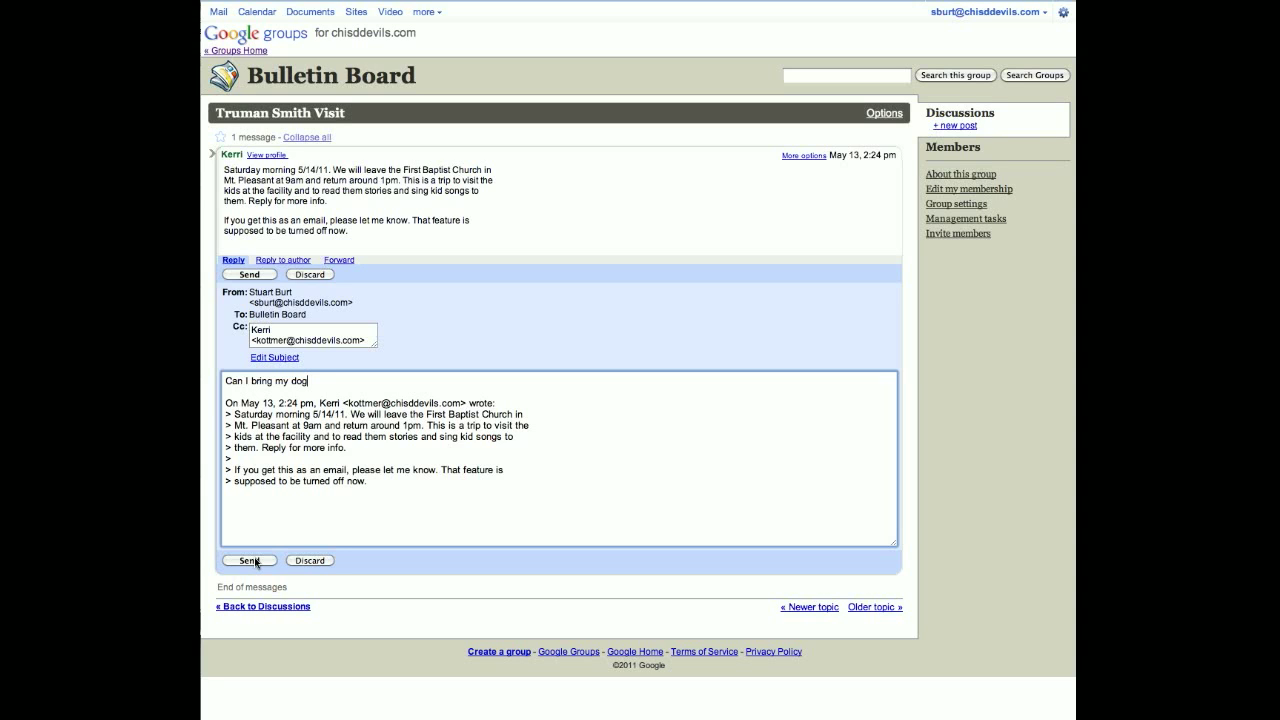
left_click(320, 560)
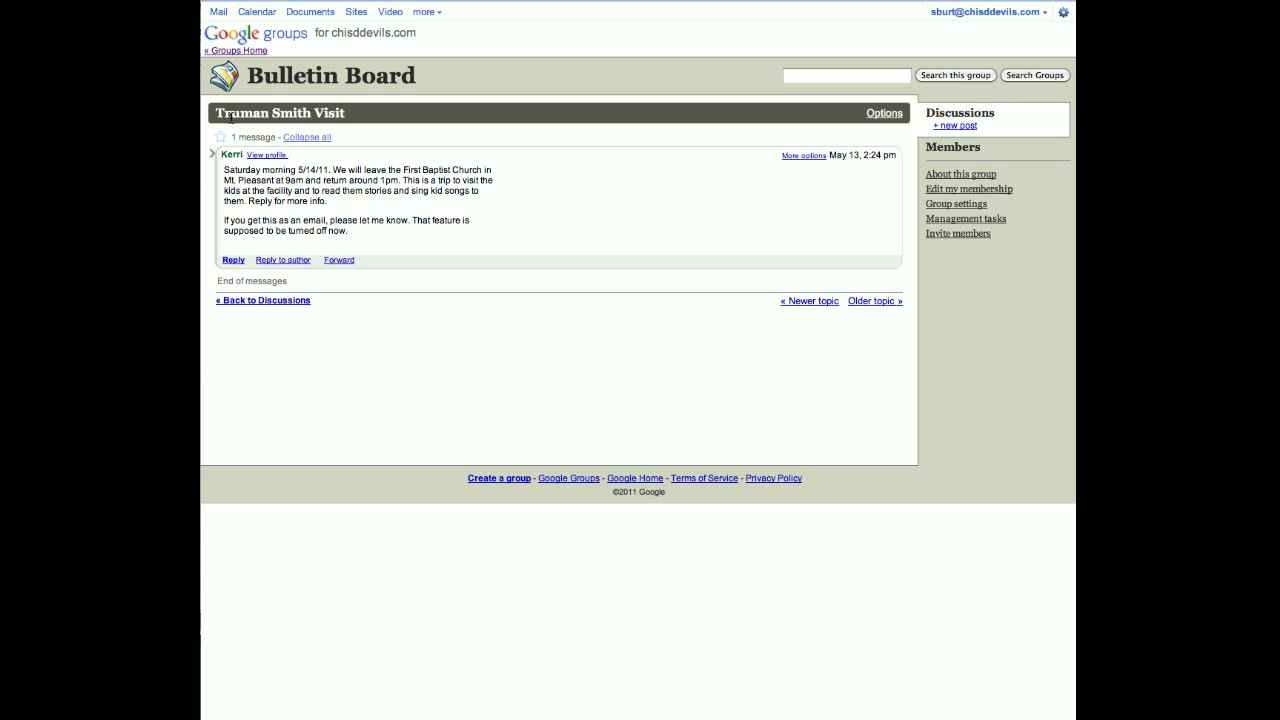
Step: Read the Free Puppy topic, then return via Groups Home to the Bulletin Board discussions
left_click(237, 51)
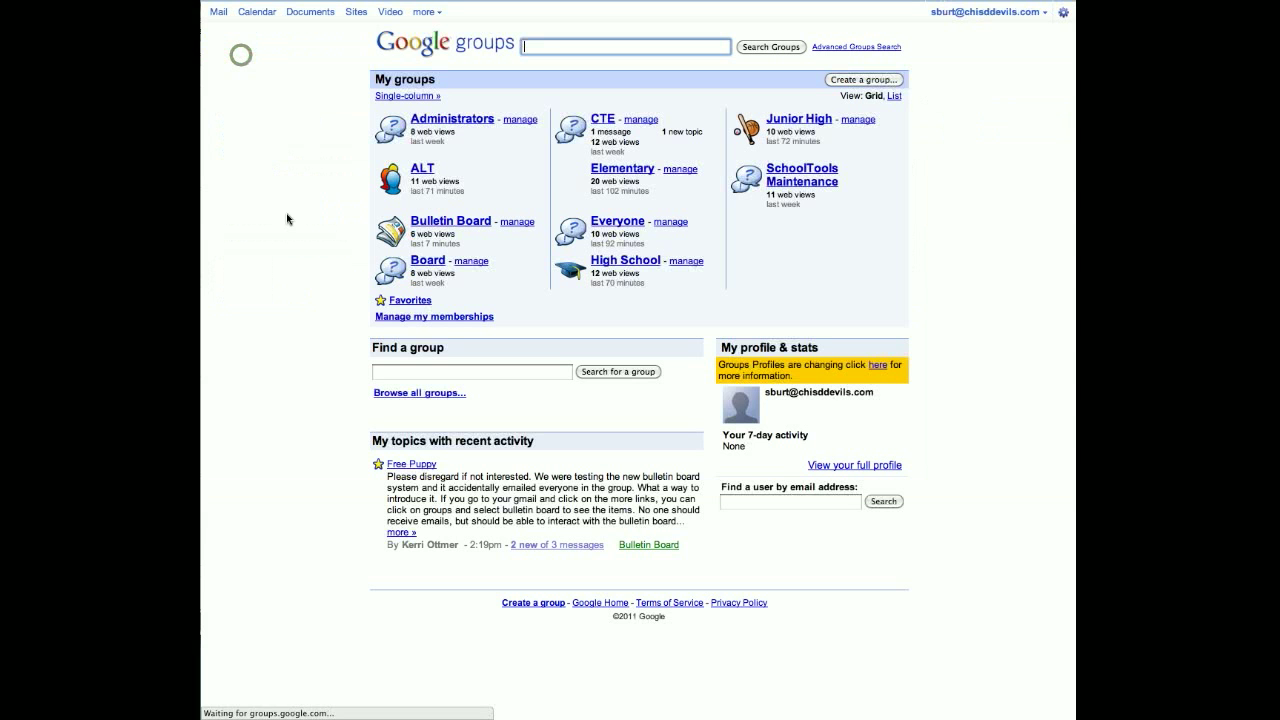
left_click(430, 221)
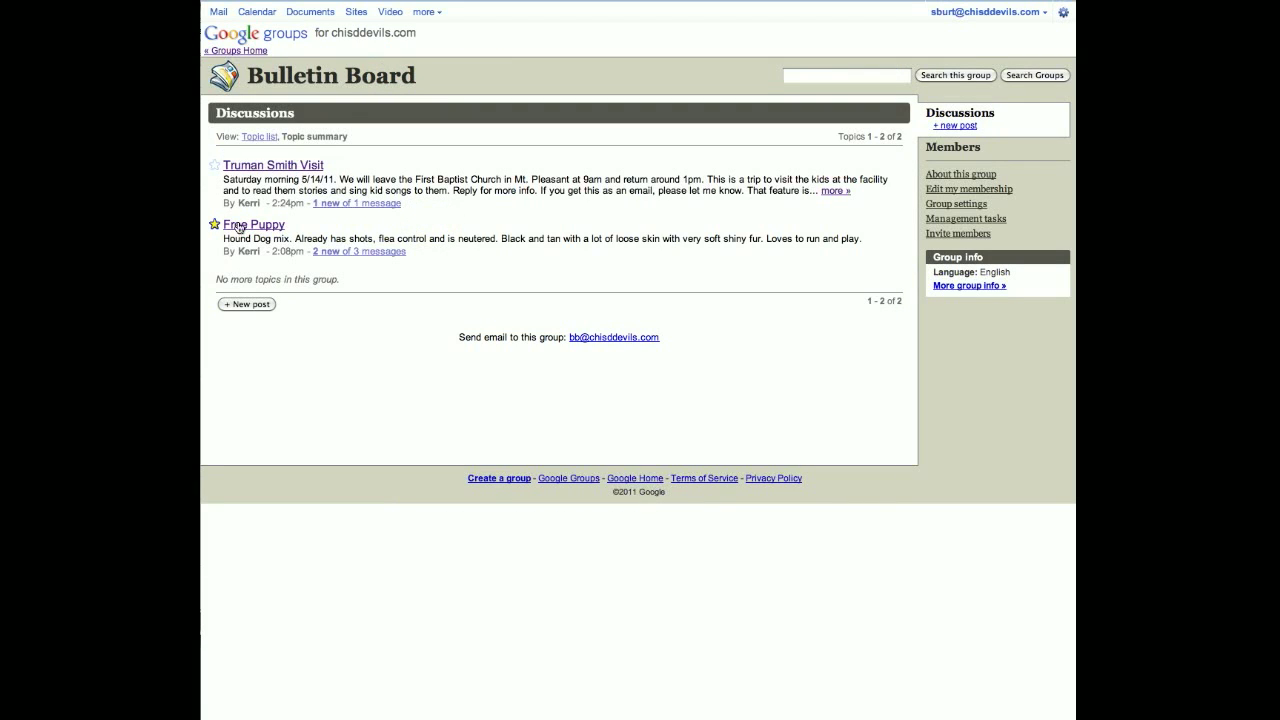
left_click(239, 227)
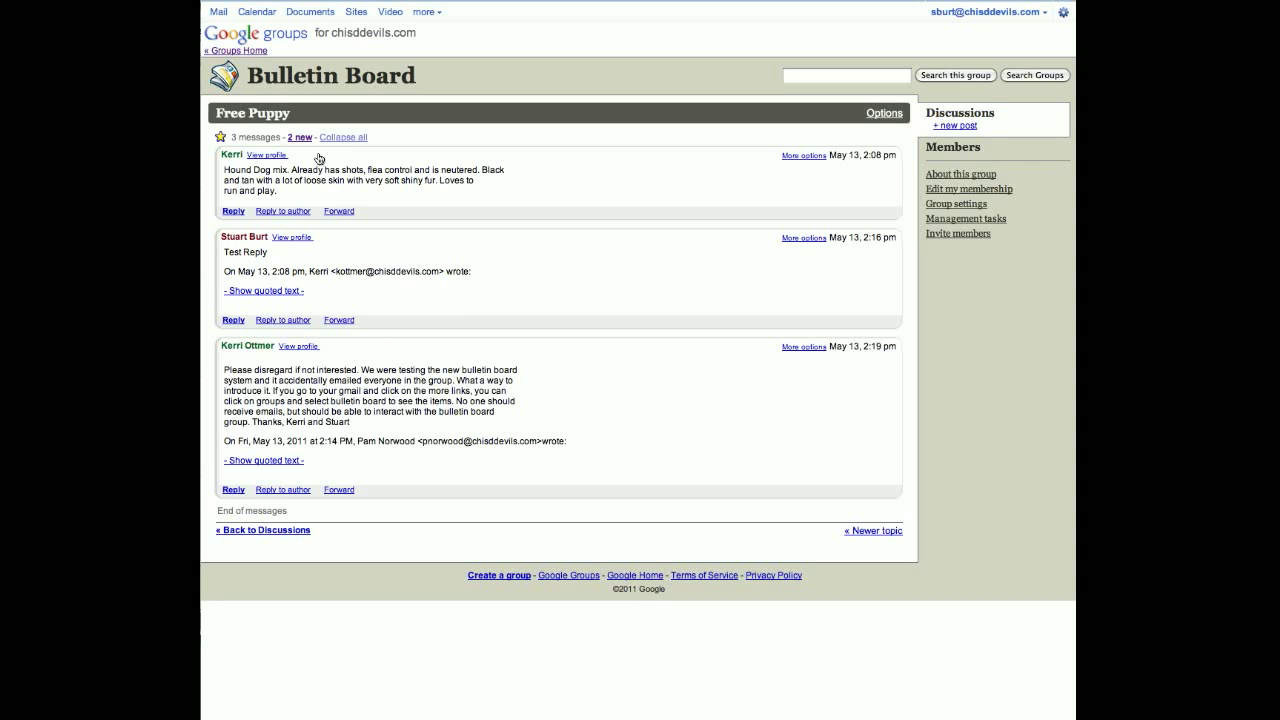
left_click(236, 51)
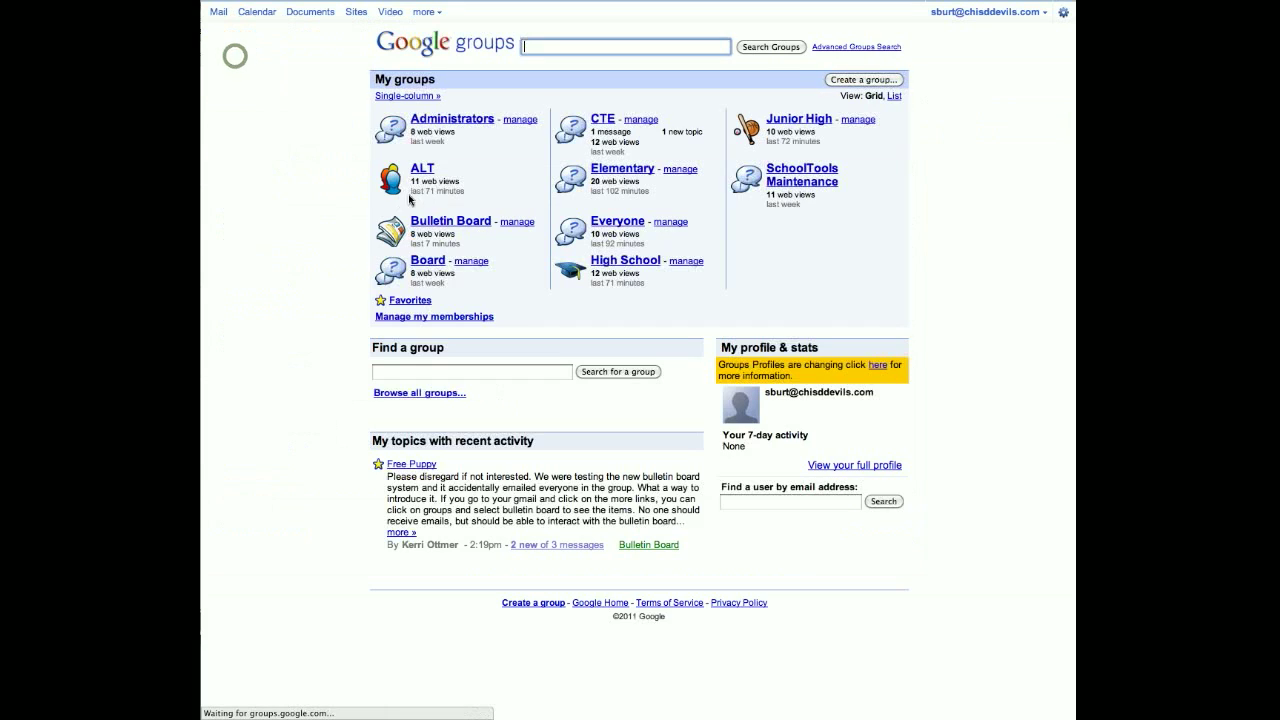
left_click(432, 220)
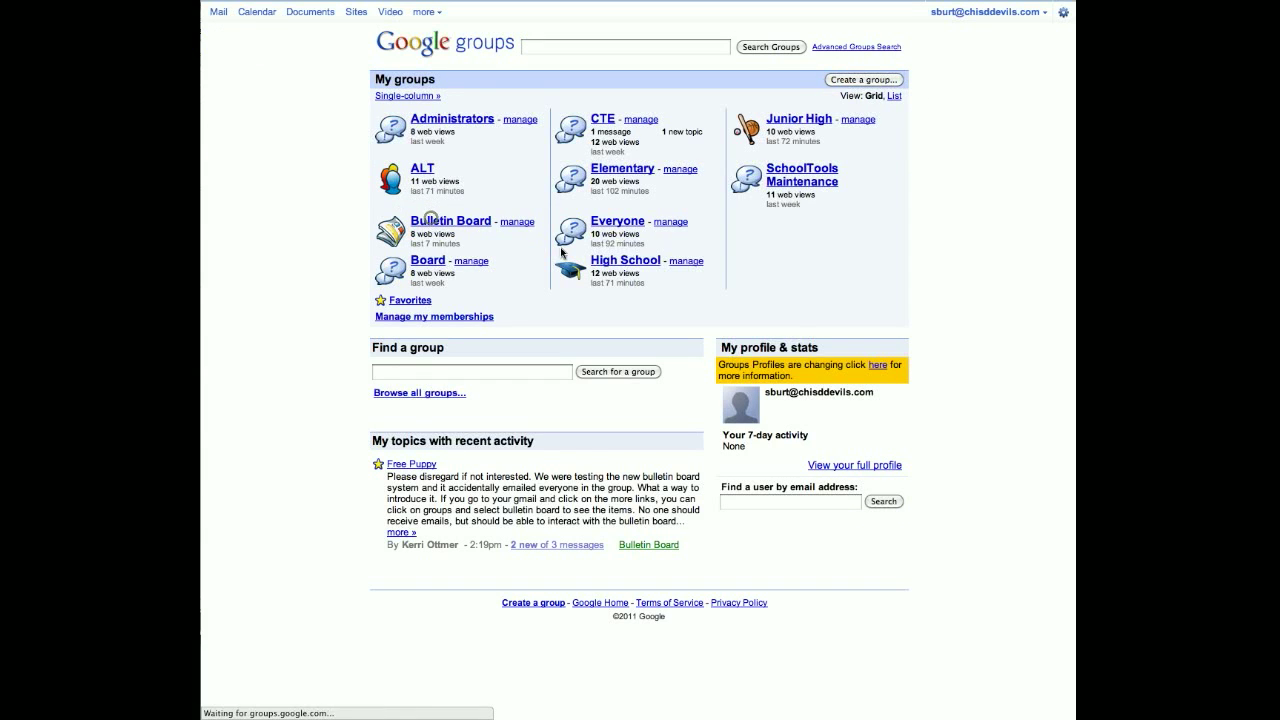
Step: Post topic '1979 Firebird - Mint condition' with body 'I have a 1979 Firebird that looks great'
left_click(244, 304)
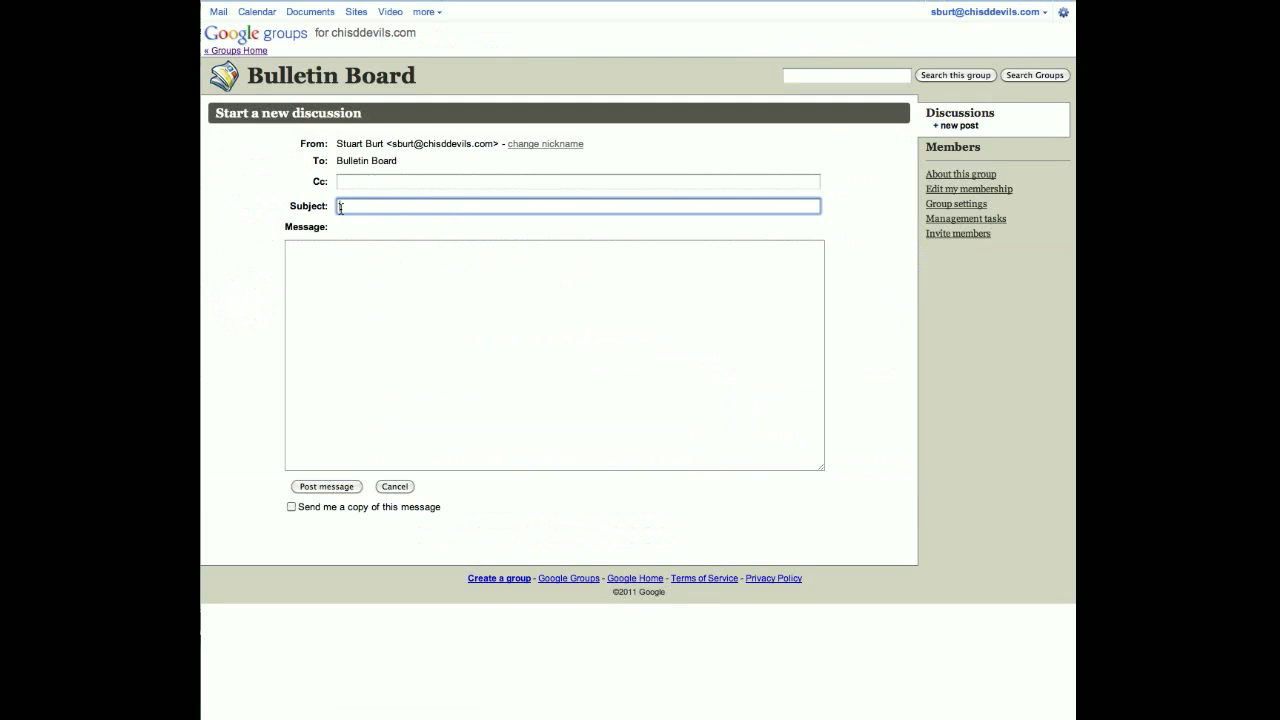
type("1979 Firebird - Mint condition")
left_click(347, 278)
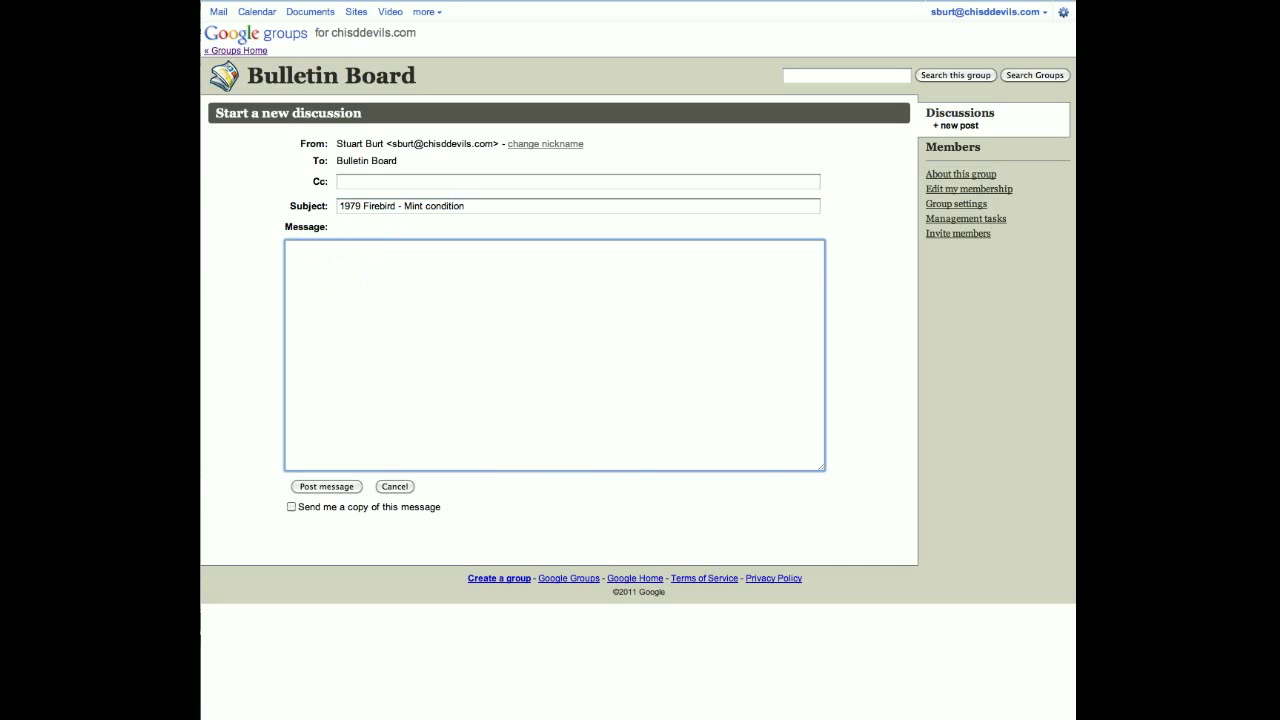
type("I have a 1979 Firebird that looks great!")
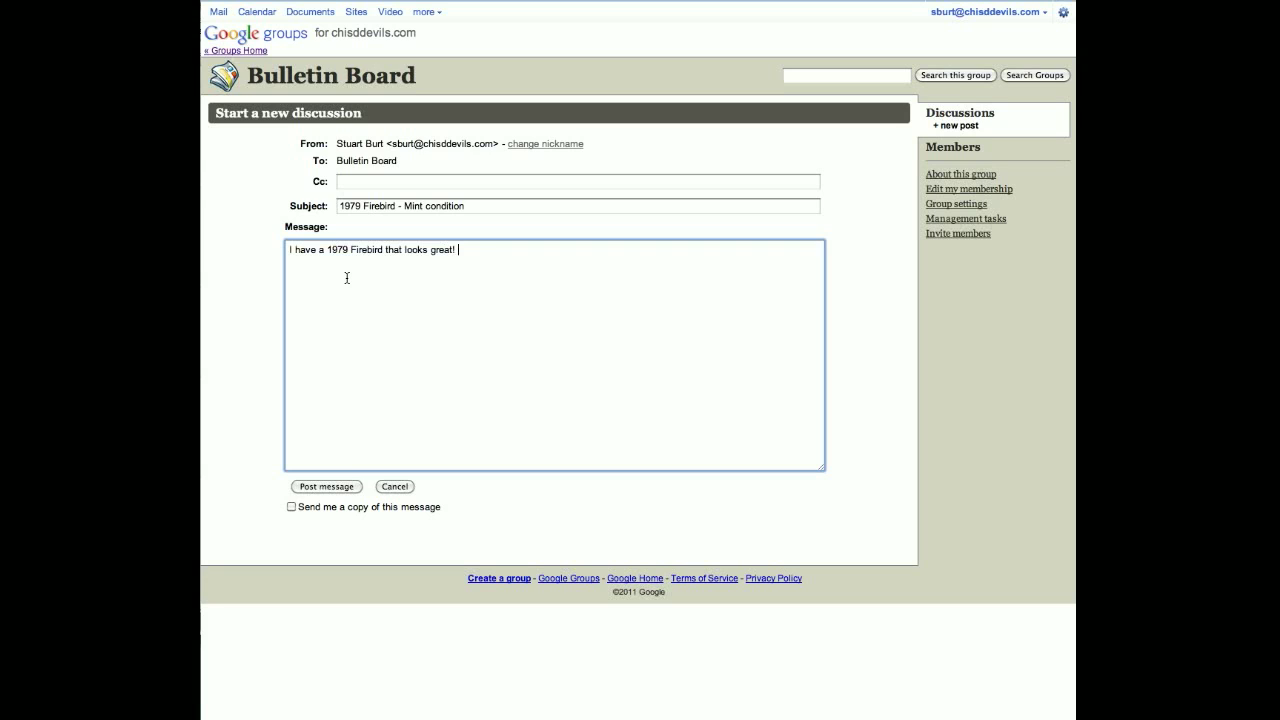
left_click(331, 488)
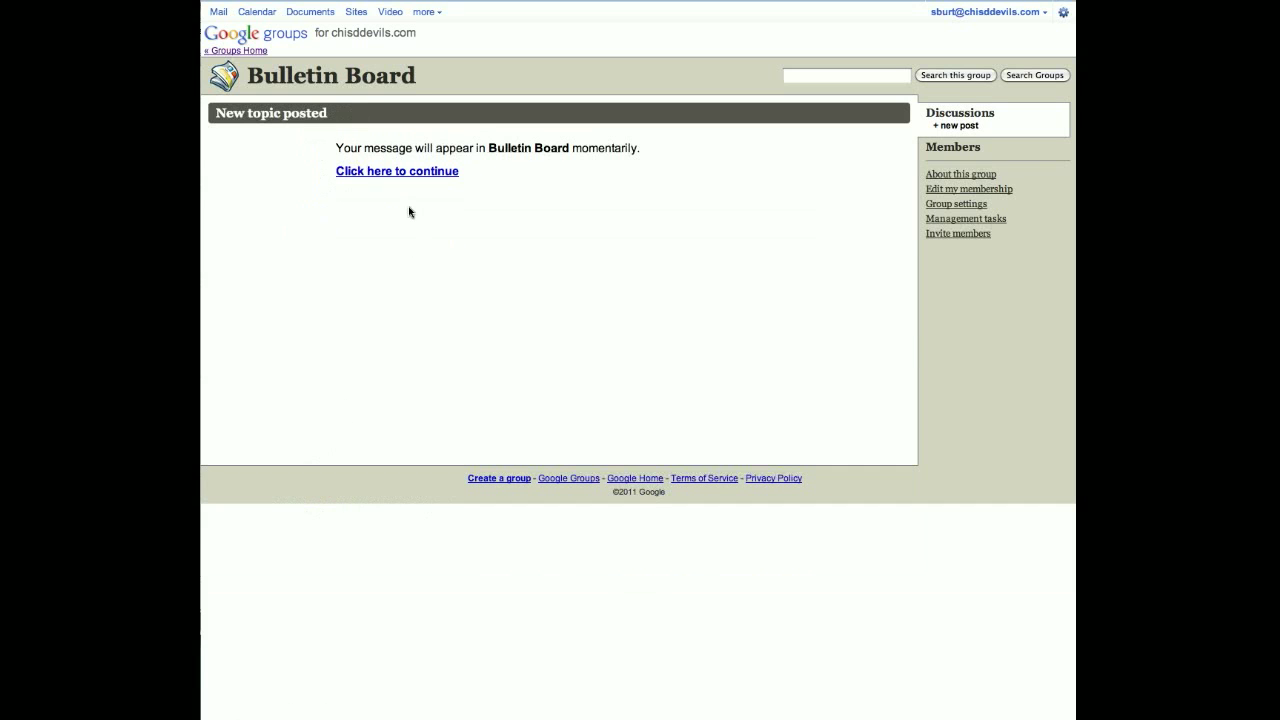
Step: Open the 1979 Firebird - Mint condition topic and remove its message immediately
left_click(389, 173)
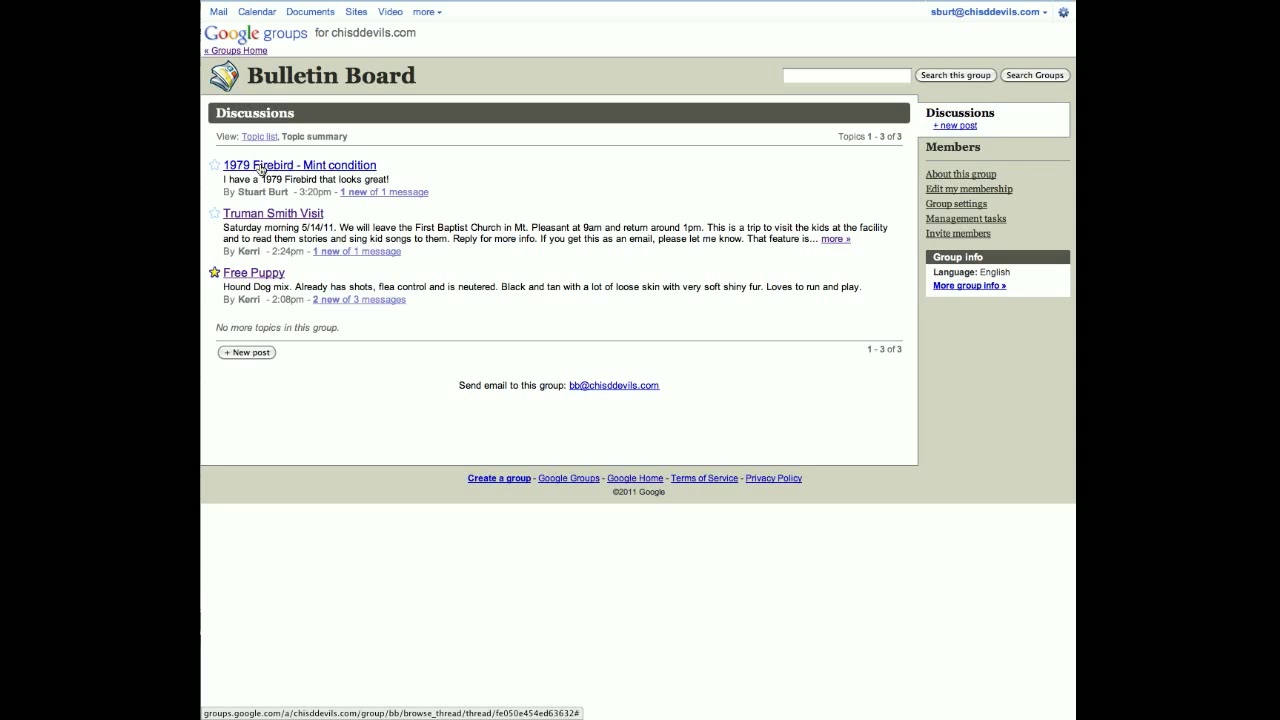
left_click(260, 168)
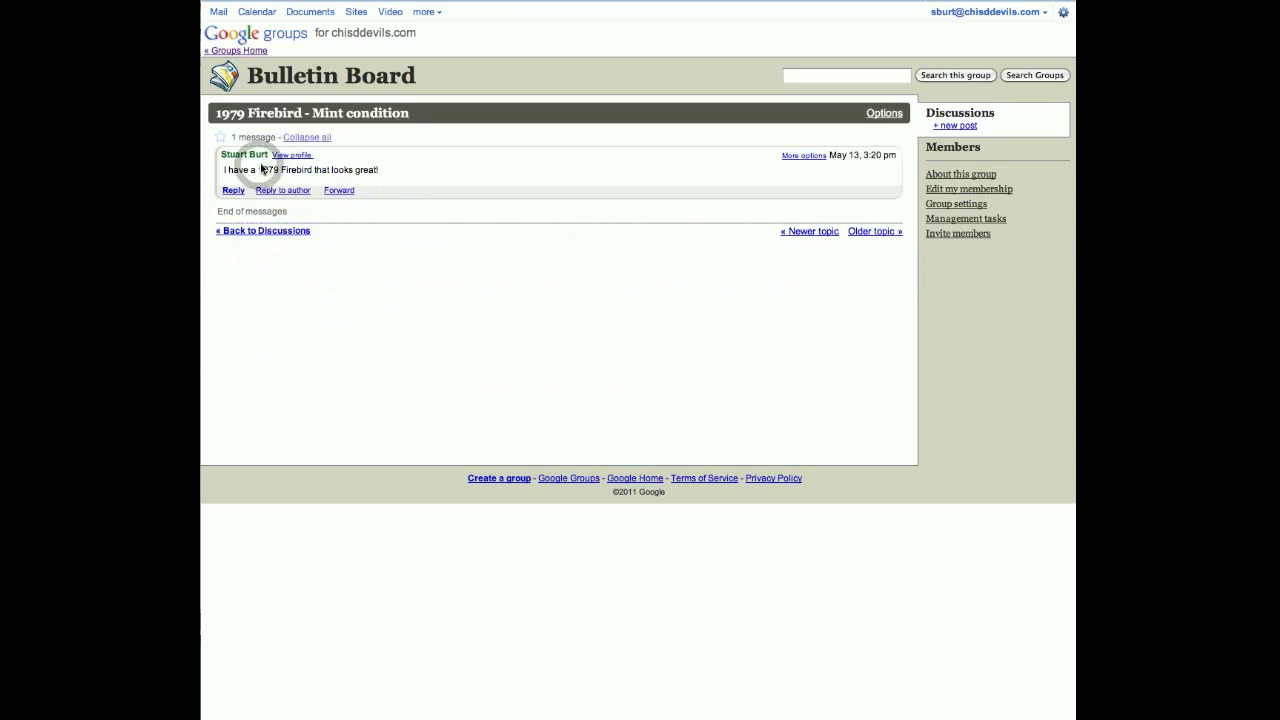
left_click(796, 156)
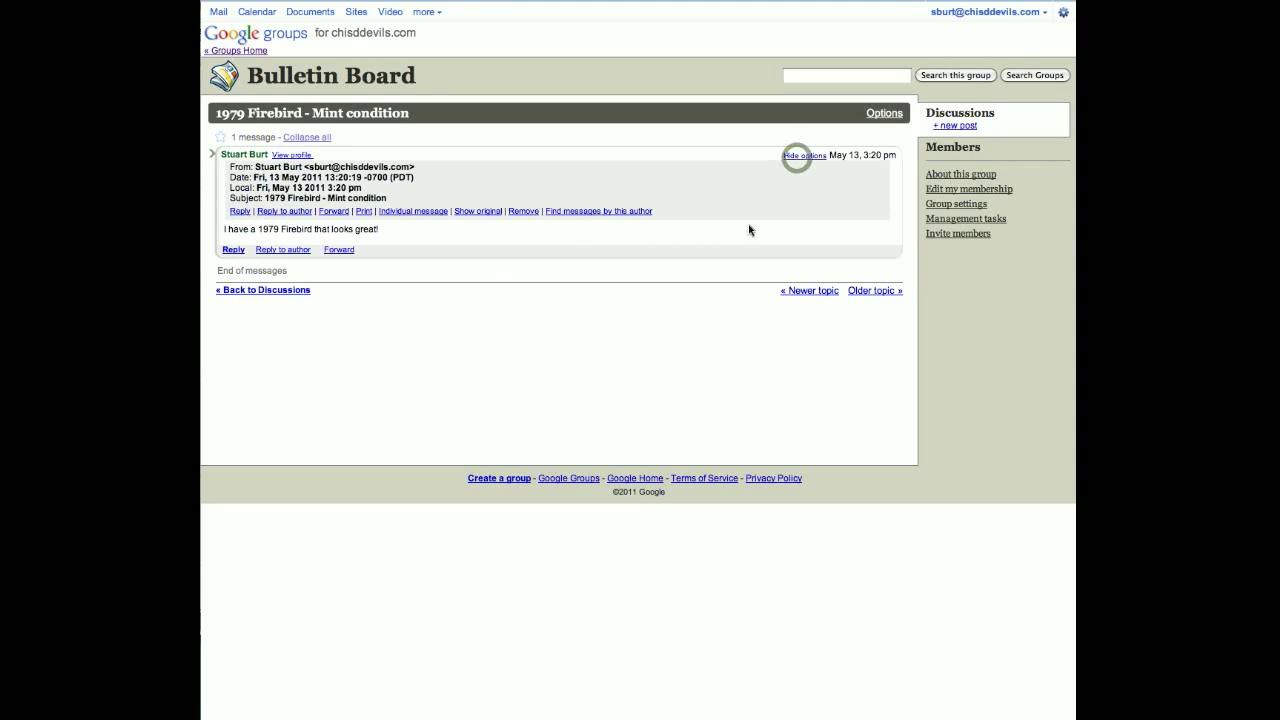
left_click(521, 212)
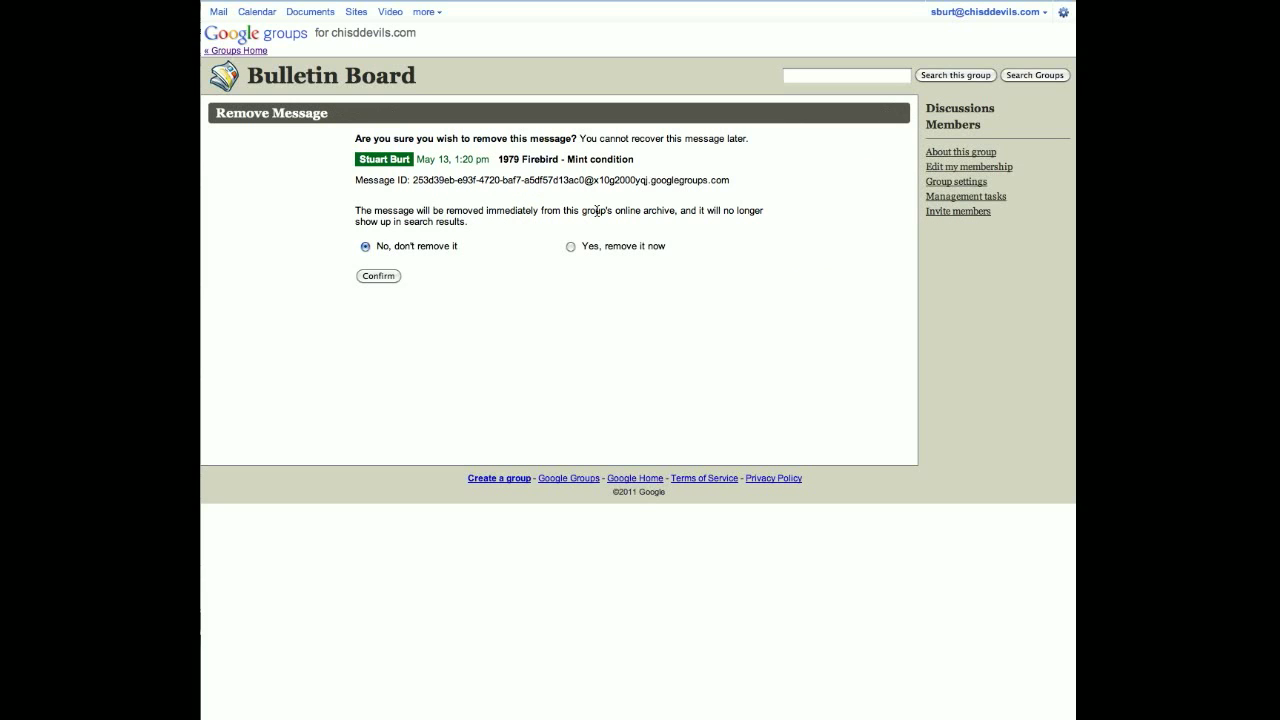
left_click(569, 247)
left_click(390, 277)
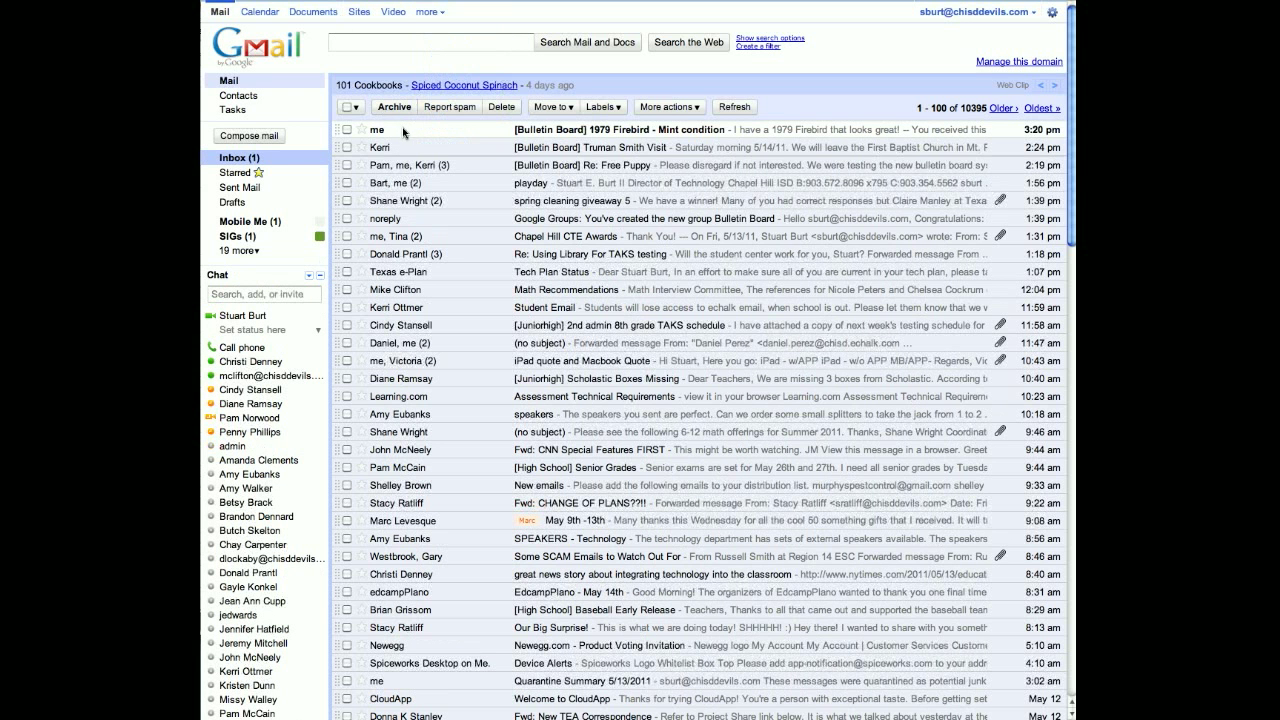
Step: Select the Bulletin Board Firebird conversation in the inbox and move it to Trash
left_click(345, 131)
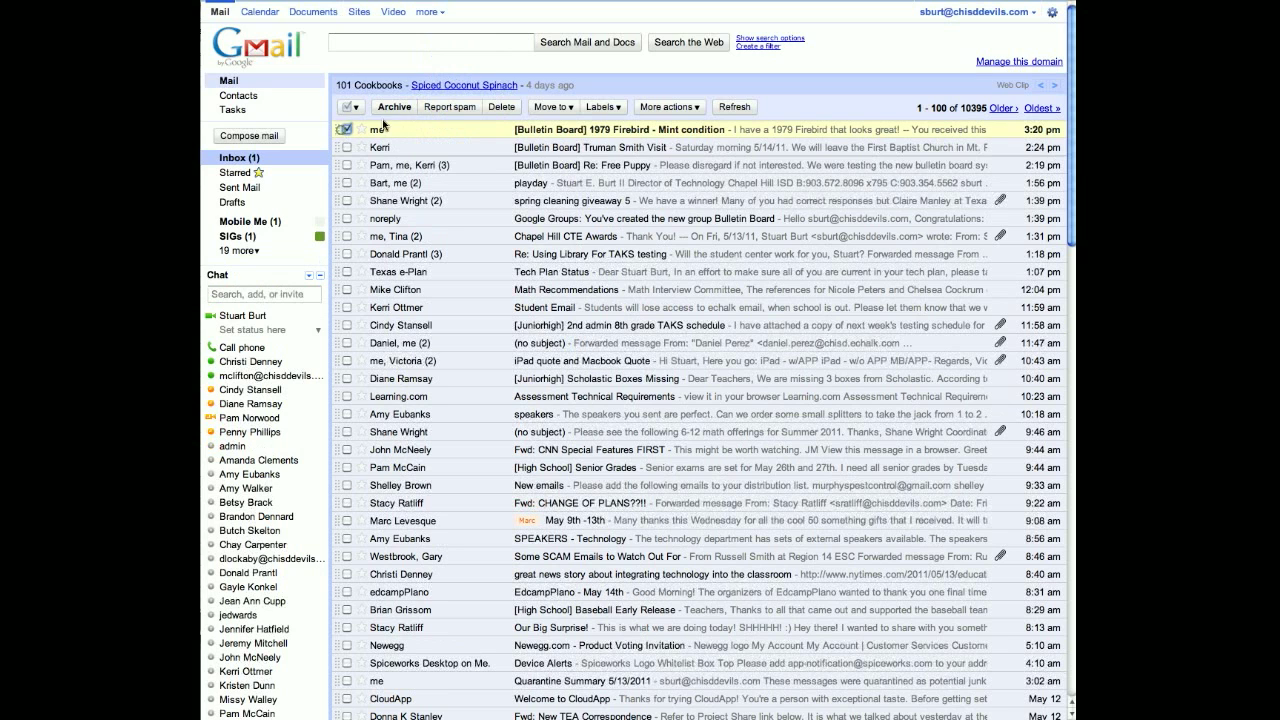
left_click(486, 106)
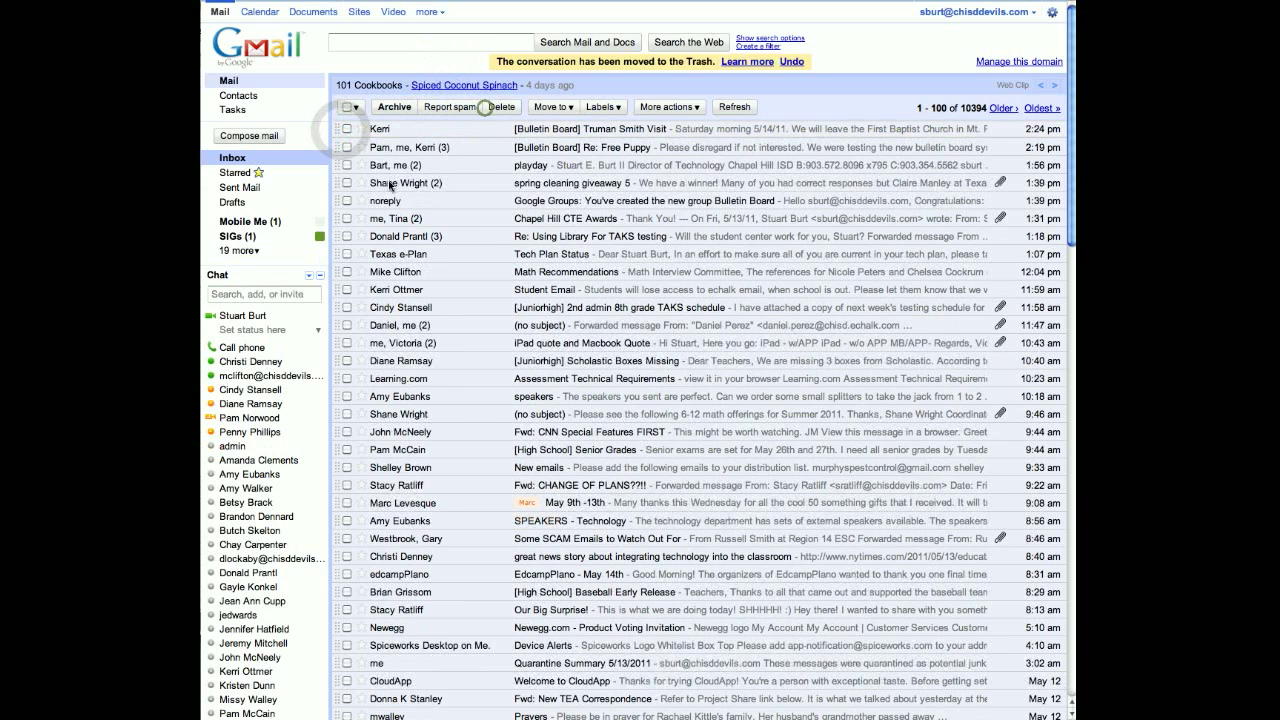
Step: Start a new email to the group's address and delete the signature from the body
left_click(264, 137)
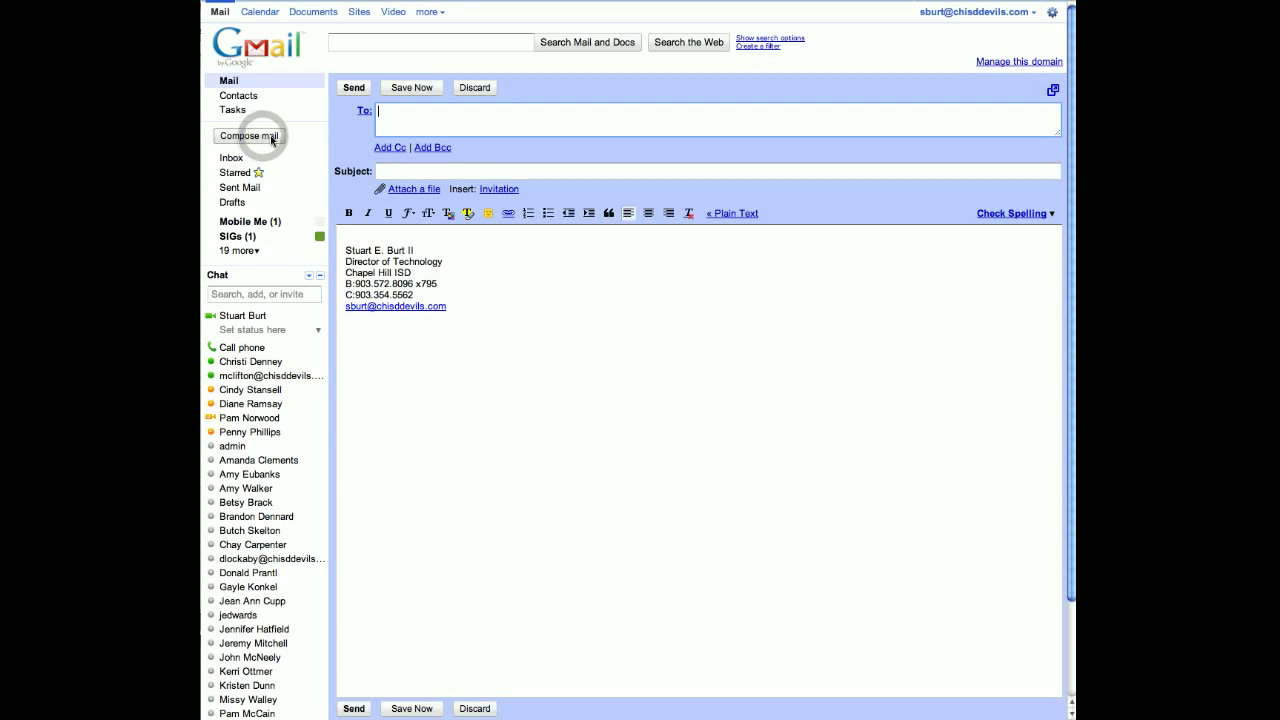
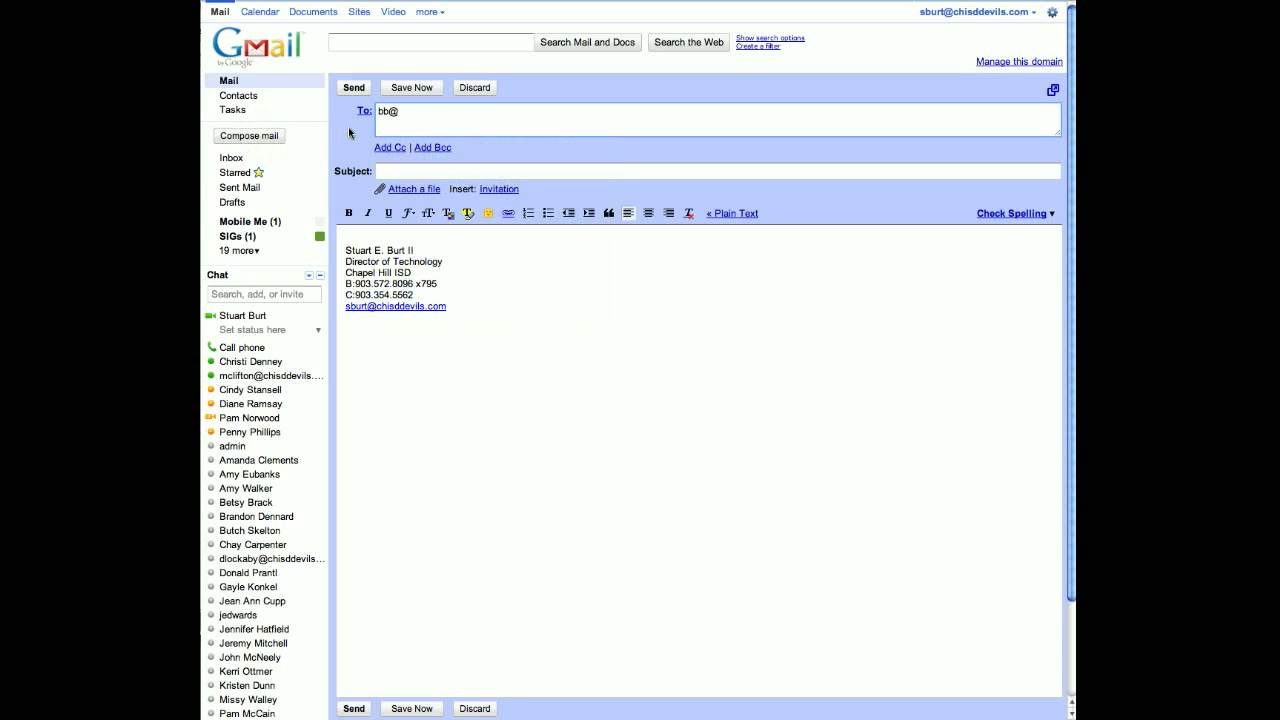
key("Tab")
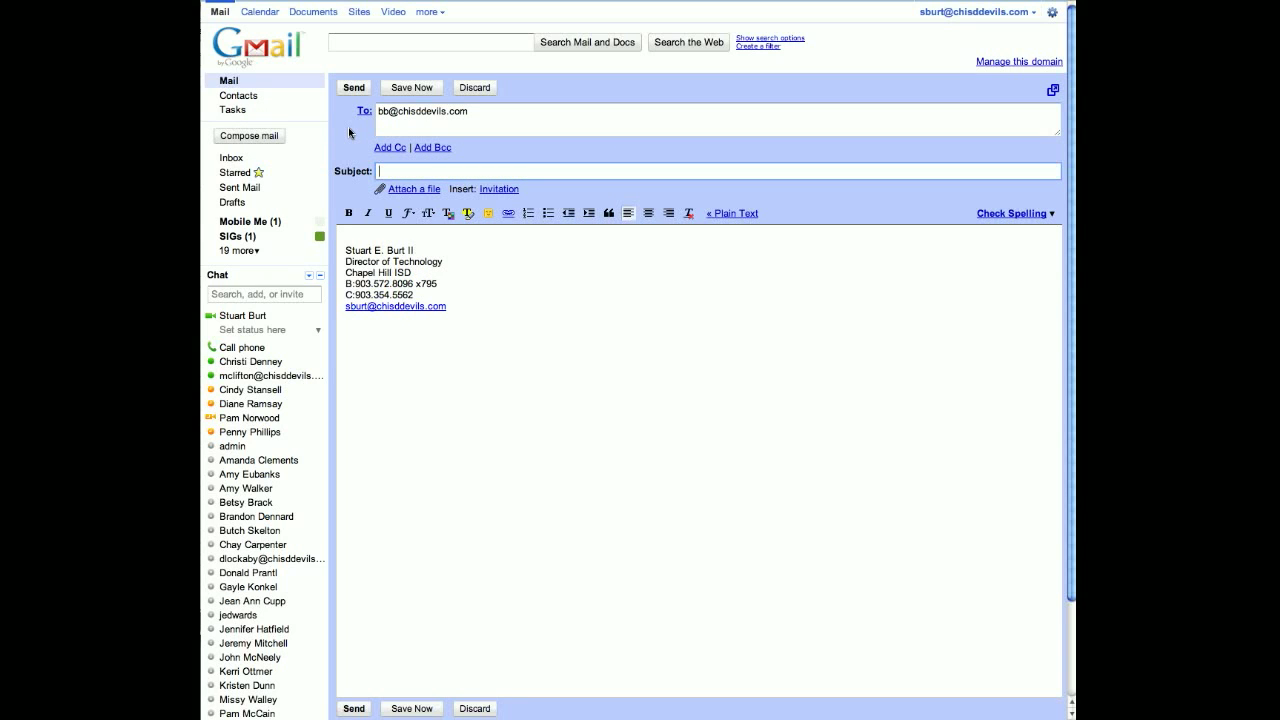
left_click(359, 236)
left_click_drag(359, 236, 491, 320)
key("BackSpace")
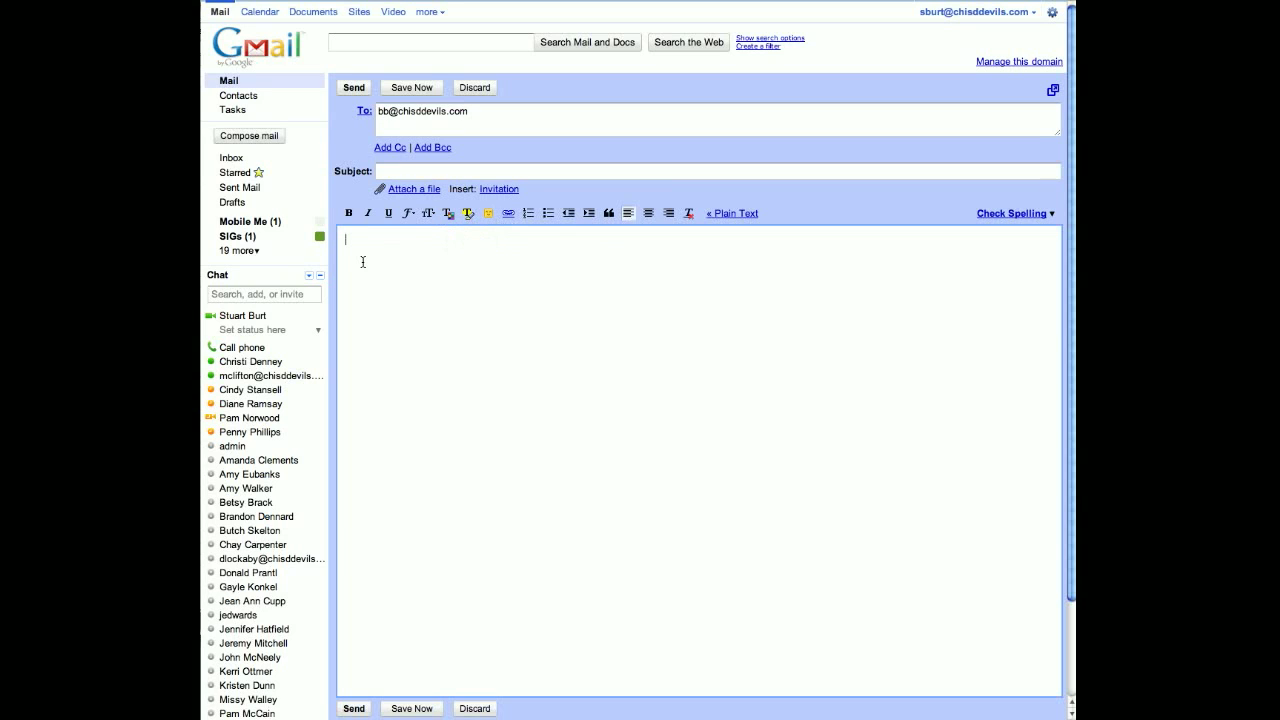
Step: Write 'Free Puppy' in the body and colour the word Free red
type("Free Puppty")
key("BackSpace")
left_click(346, 241)
left_click_drag(359, 242, 366, 241)
left_click(468, 213)
left_click(474, 240)
left_click(414, 270)
Step: Add the subject 'Free Puppy' and send the email
left_click(394, 174)
type("Free Pupp")
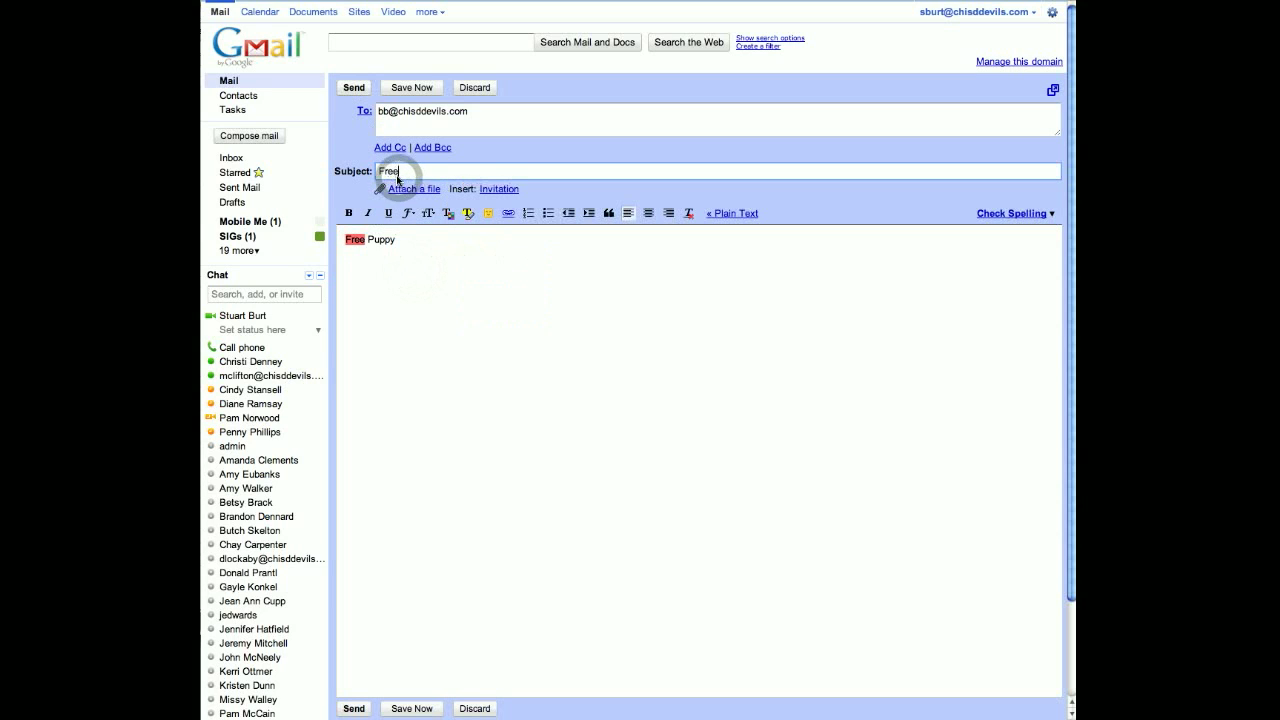
type("y -")
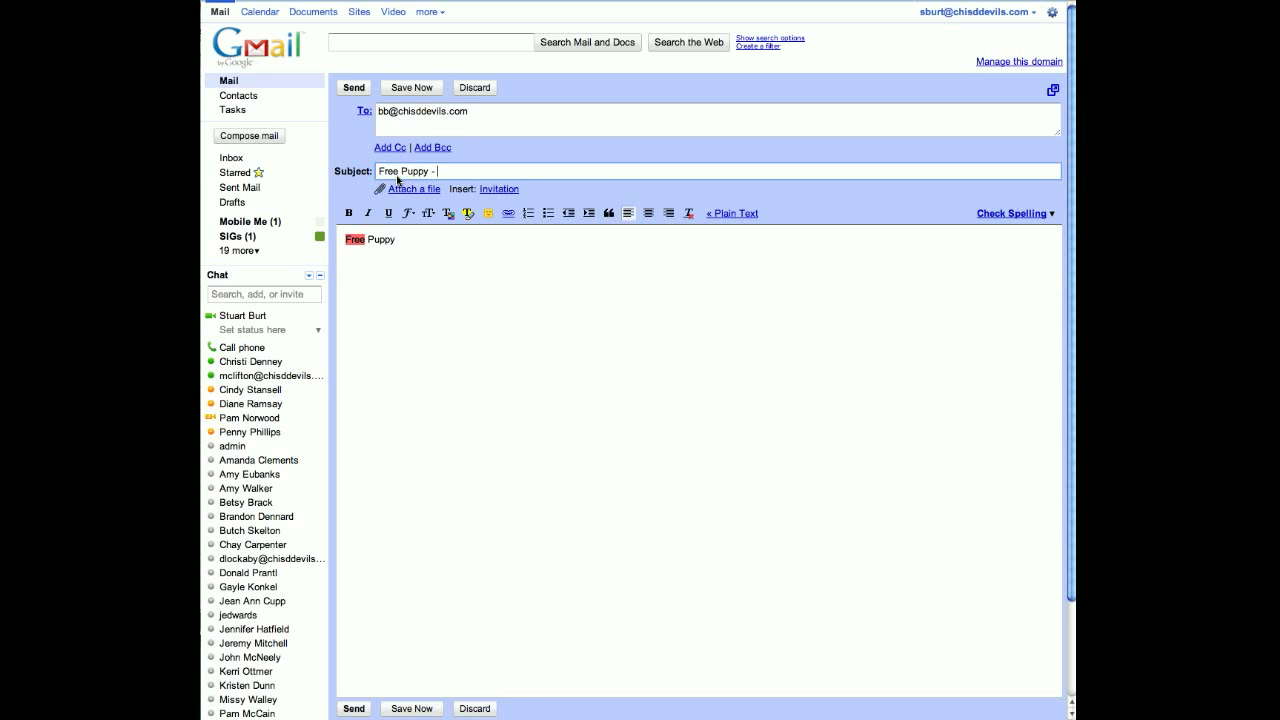
left_click(355, 87)
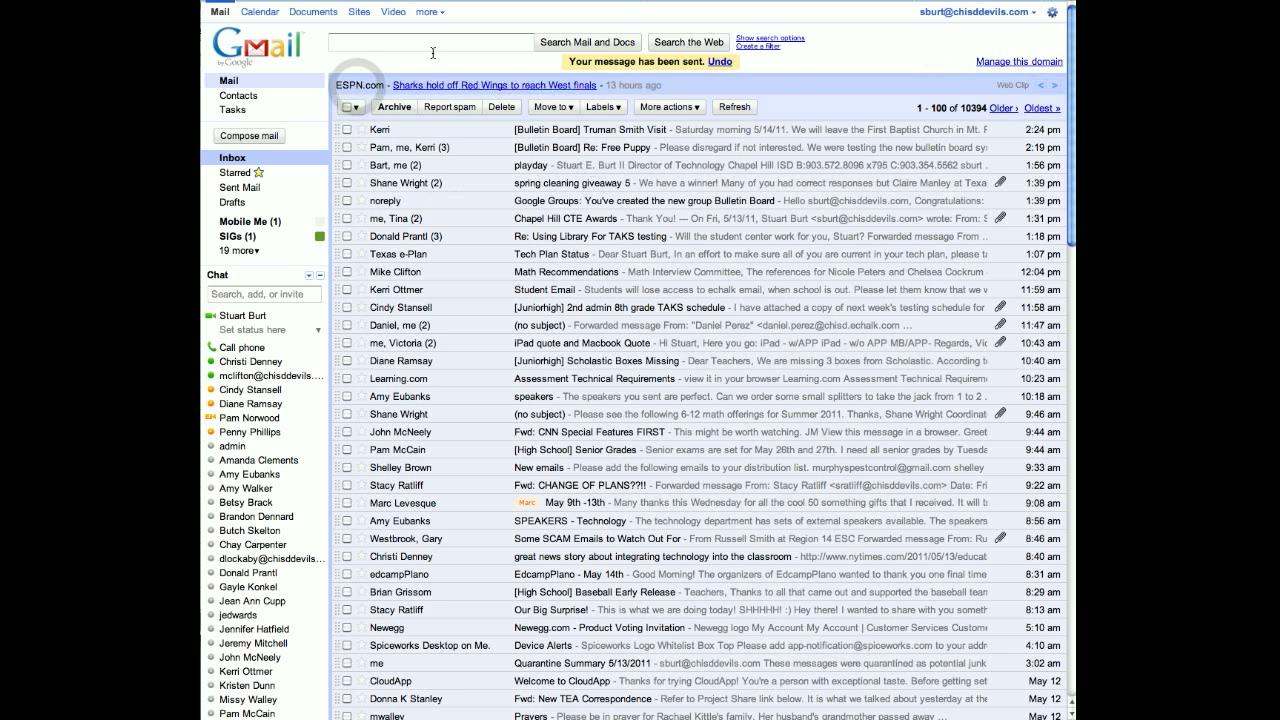
Step: Return to Google Groups and reload the Bulletin Board discussion list
left_click(421, 12)
left_click(424, 1)
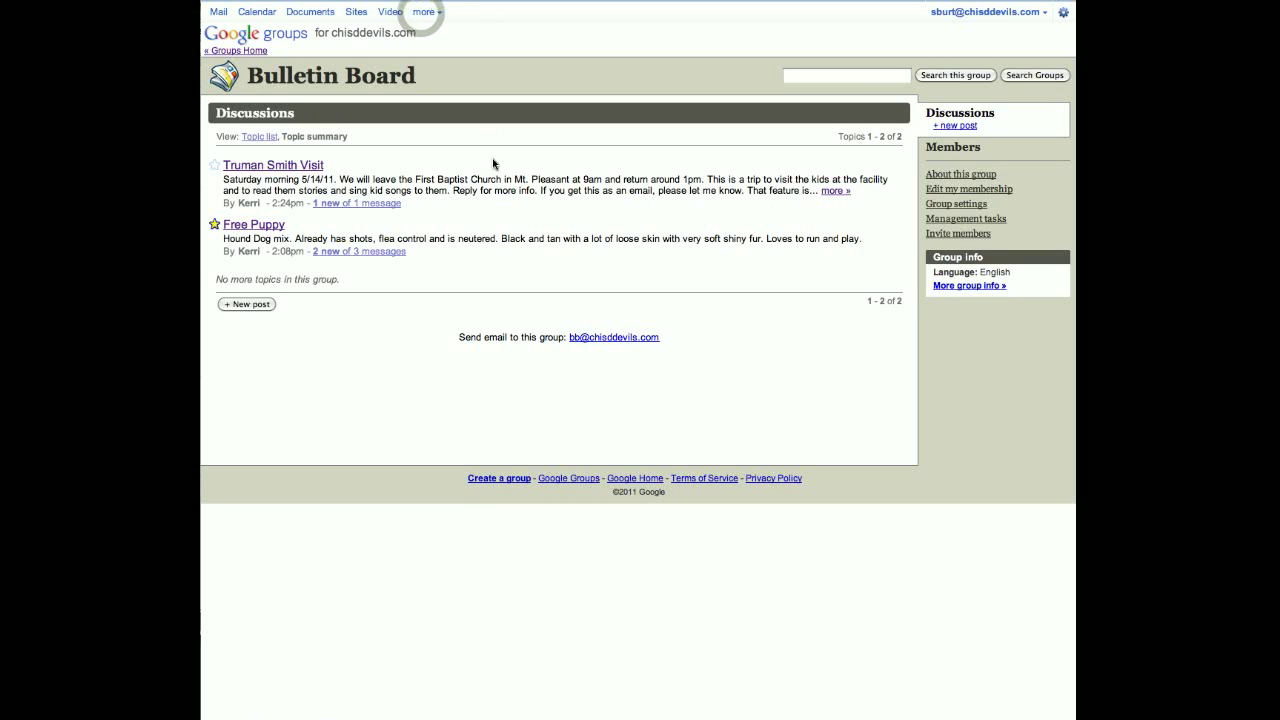
left_click(262, 80)
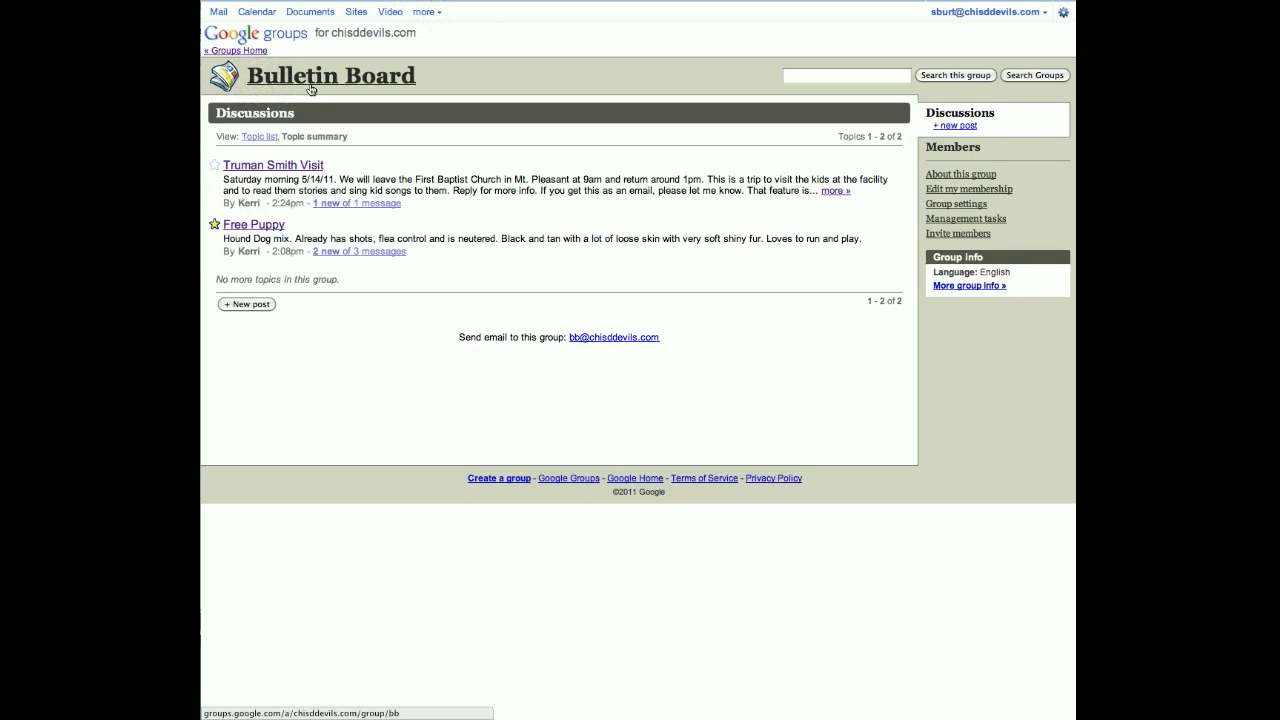
left_click(301, 78)
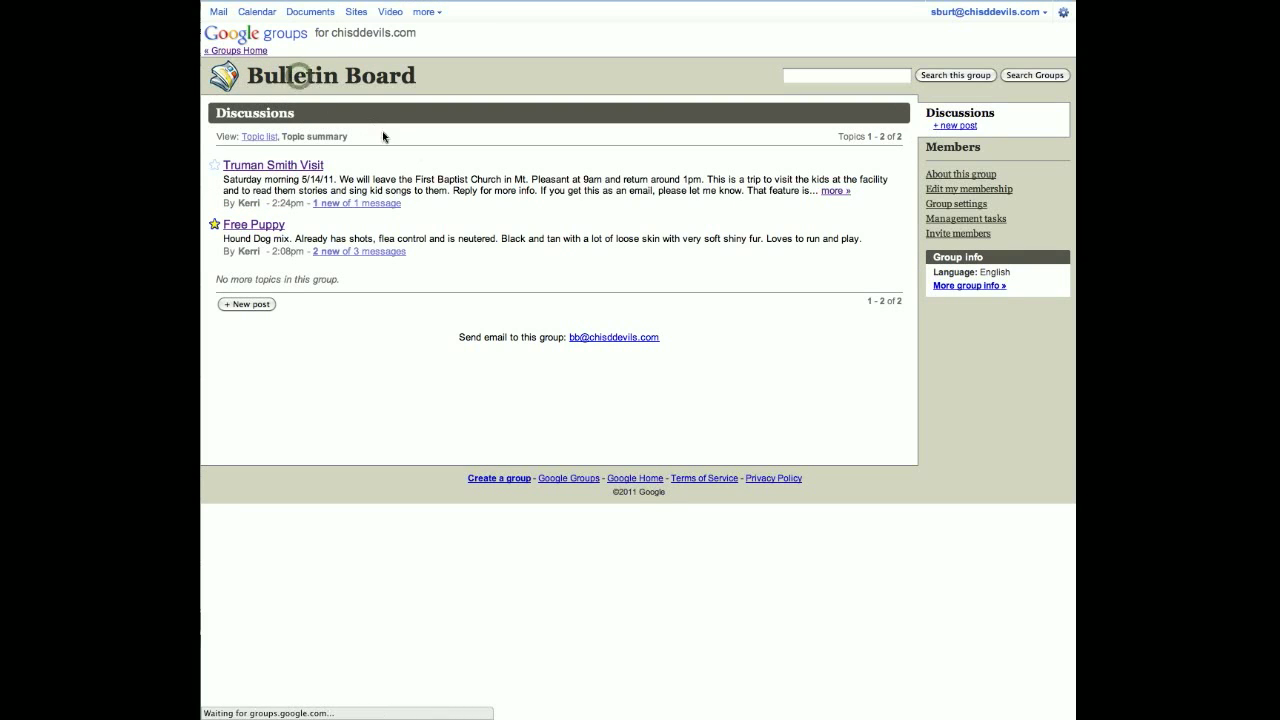